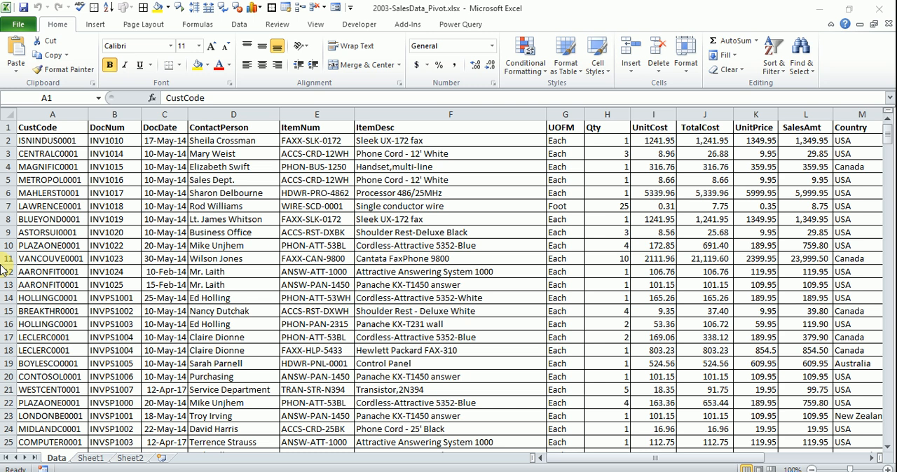
Step: Fill rows 8–10 with yellow, hide them, then select rows 1–16 of the sales data
{"action": "left_click", "coordinate": [74, 216]}
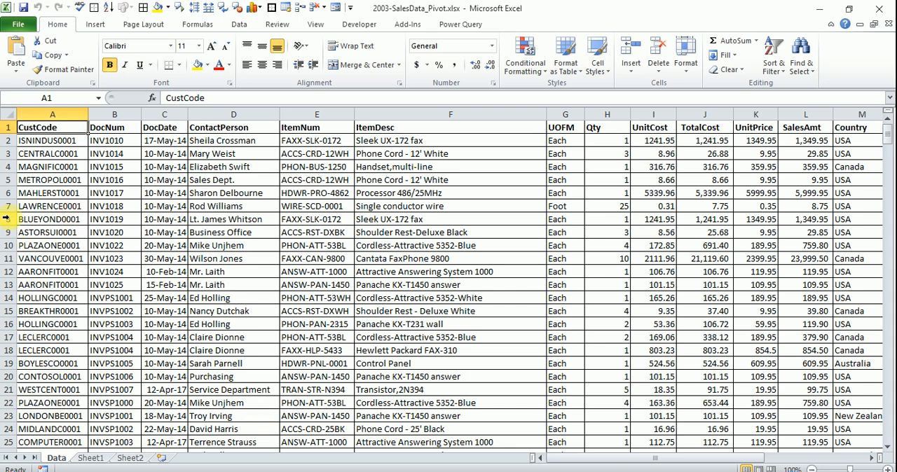
{"action": "left_click_drag", "start_coordinate": [6, 220], "coordinate": [6, 245]}
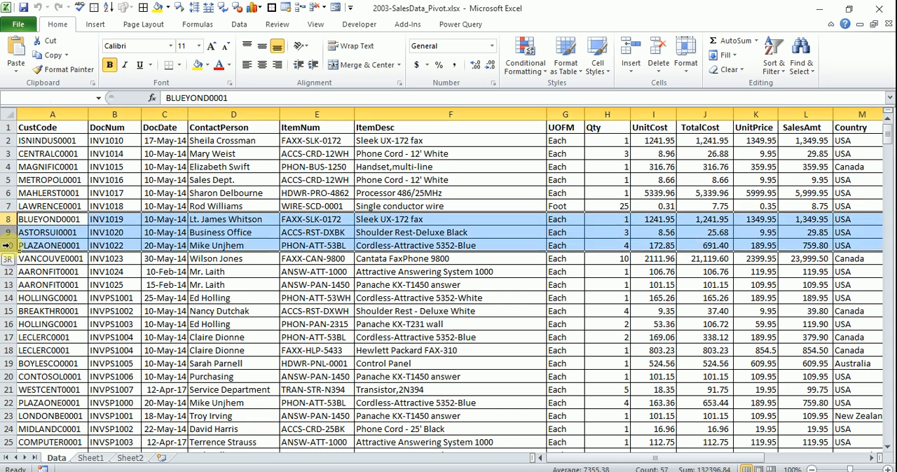
{"action": "left_click", "coordinate": [198, 67]}
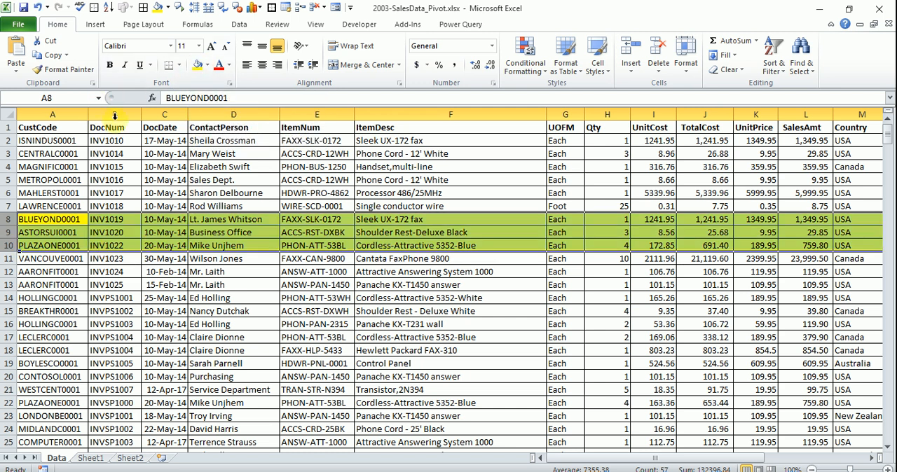
{"action": "right_click", "coordinate": [145, 223]}
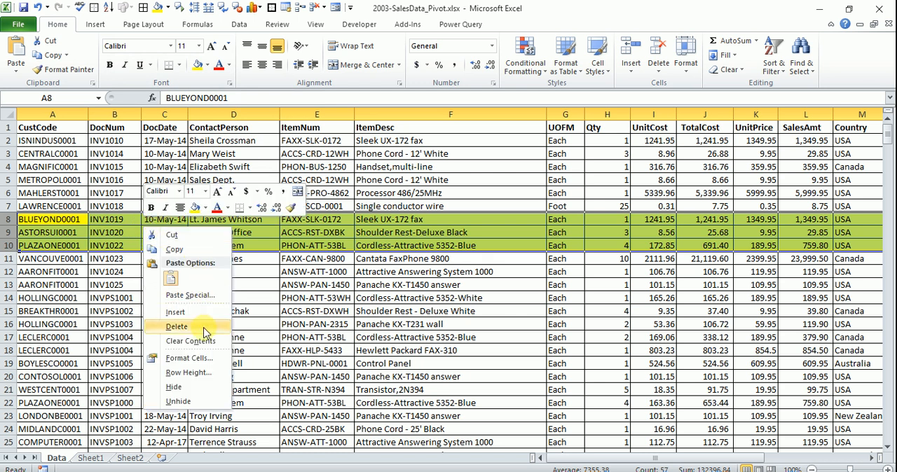
{"action": "left_click", "coordinate": [174, 387]}
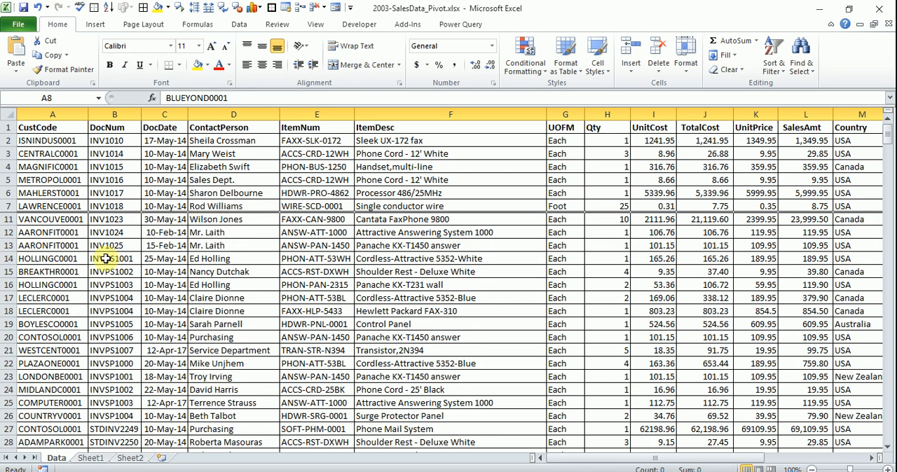
{"action": "left_click_drag", "start_coordinate": [8, 127], "coordinate": [7, 285]}
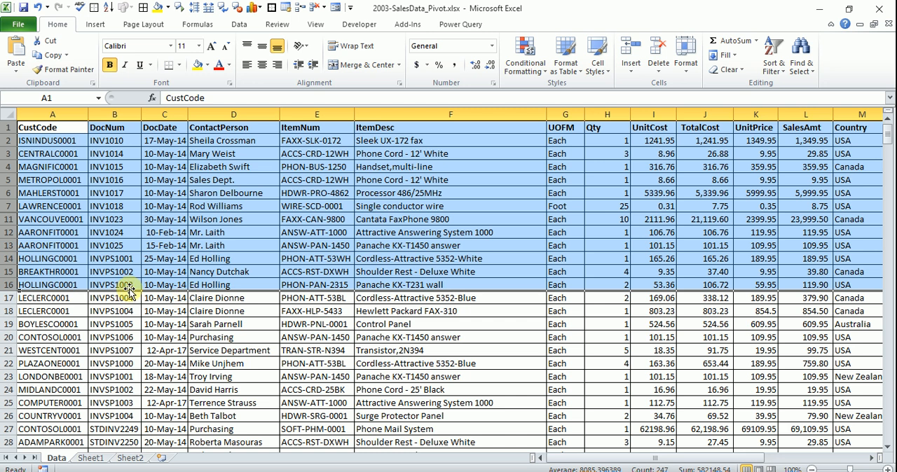
Step: Copy the selected sales rows 1–16 with Ctrl+C
{"action": "key", "text": "ctrl+c"}
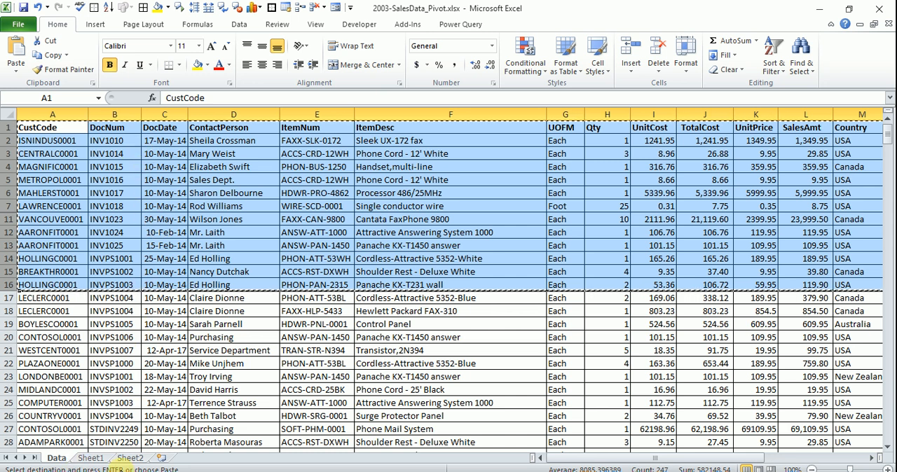
Step: Paste the copied sales rows into Sheet1 at A1
{"action": "left_click", "coordinate": [91, 458]}
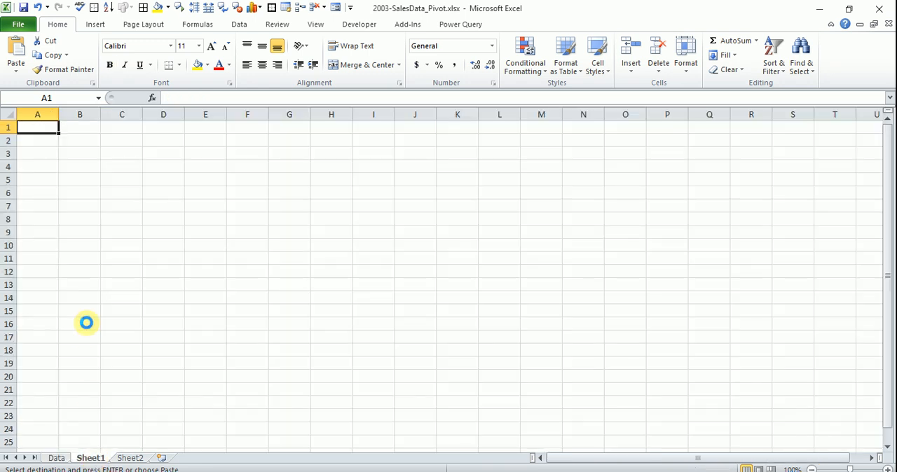
{"action": "key", "text": "ctrl+v"}
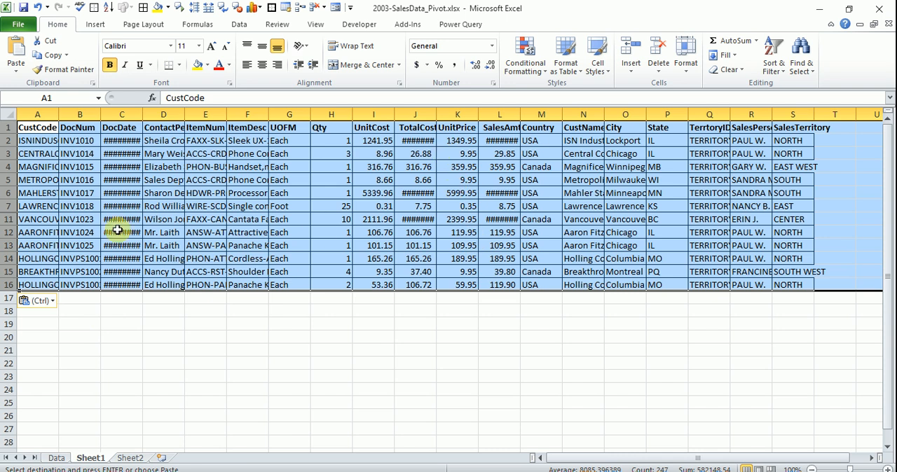
{"action": "left_click", "coordinate": [39, 206]}
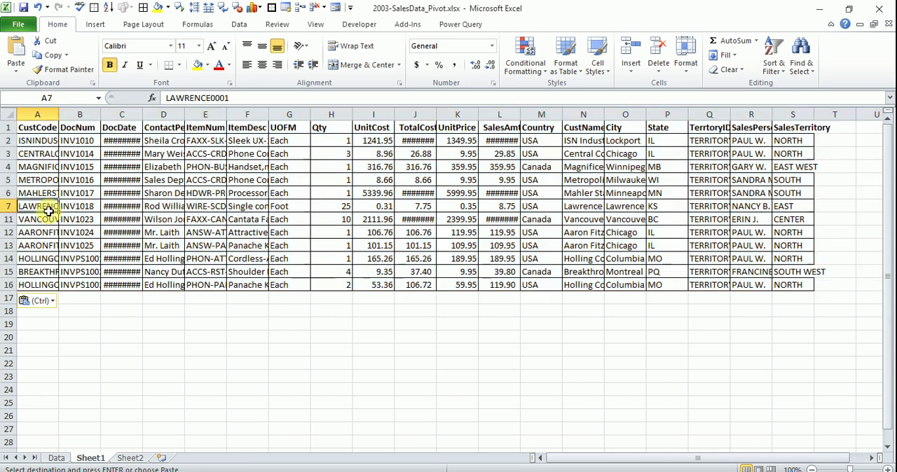
Step: Check column A rows 2–16 on the Data sheet against the paste, then return to Sheet1
{"action": "left_click", "coordinate": [55, 457]}
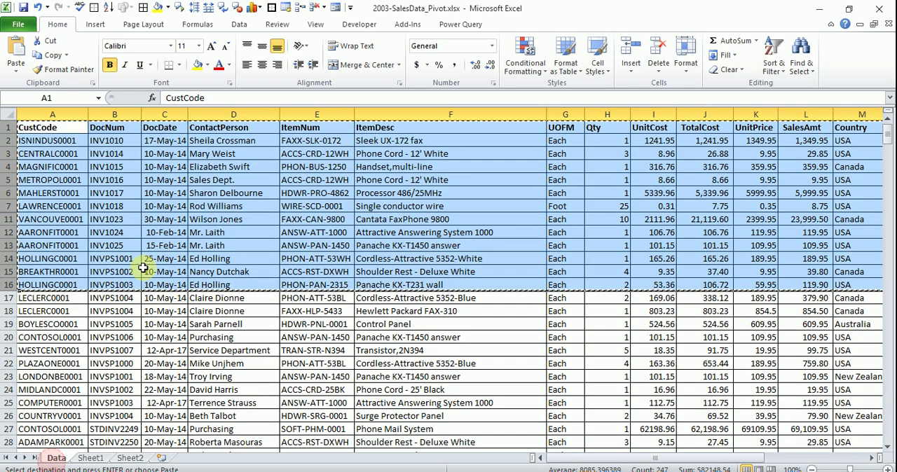
{"action": "left_click", "coordinate": [72, 140]}
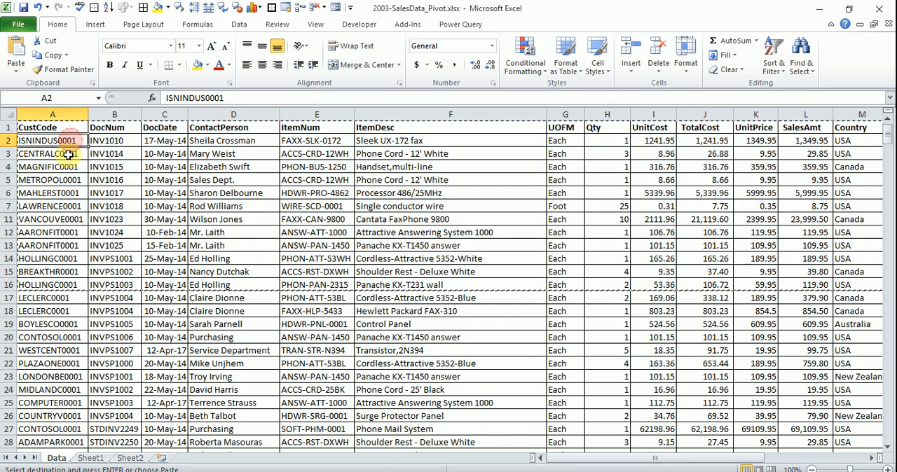
{"action": "left_click", "coordinate": [70, 154]}
{"action": "left_click", "coordinate": [67, 180]}
{"action": "left_click", "coordinate": [66, 193]}
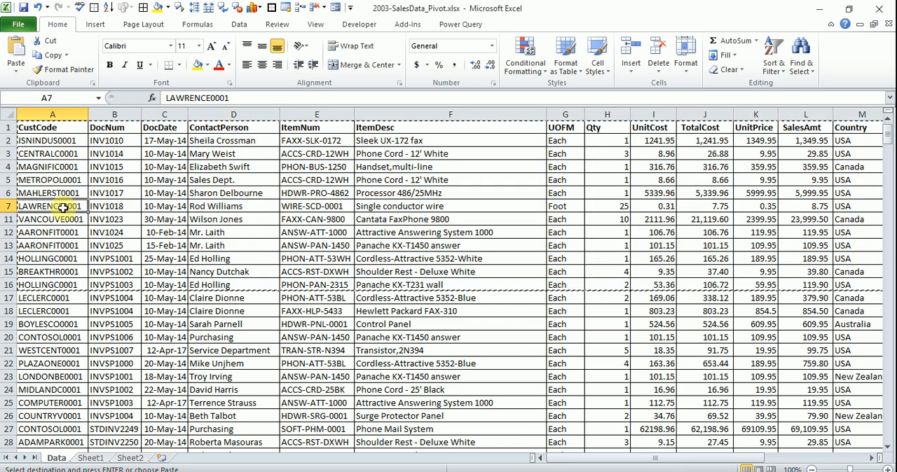
{"action": "left_click", "coordinate": [63, 219]}
{"action": "left_click", "coordinate": [61, 245]}
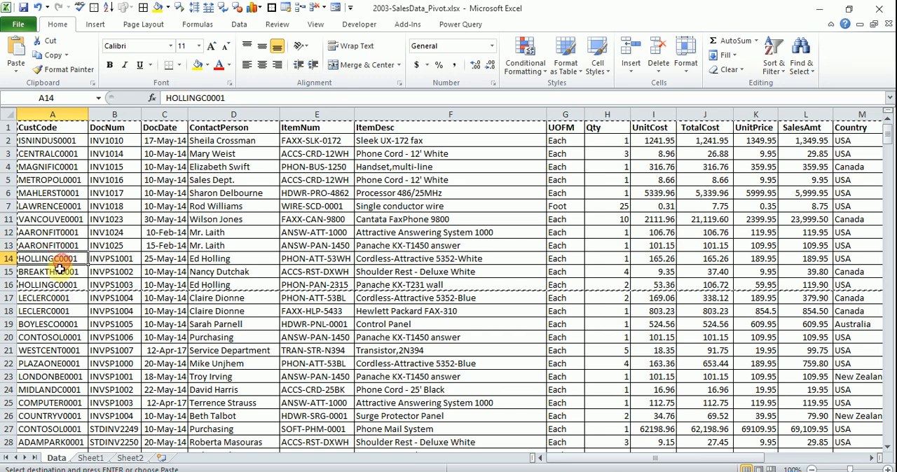
{"action": "left_click", "coordinate": [59, 271]}
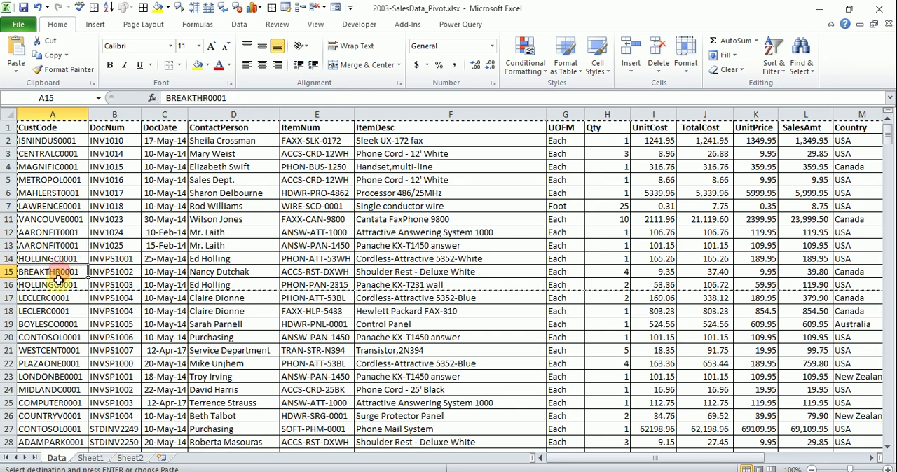
{"action": "left_click", "coordinate": [89, 458]}
Step: Widen Sheet1's CustCode, DocNum and DocDate columns so their contents show
{"action": "left_click_drag", "start_coordinate": [38, 128], "coordinate": [52, 270]}
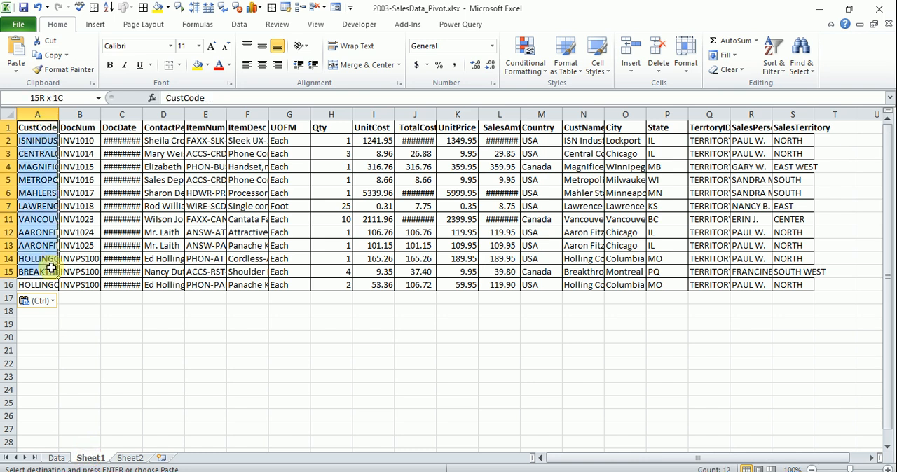
{"action": "left_click", "coordinate": [122, 219]}
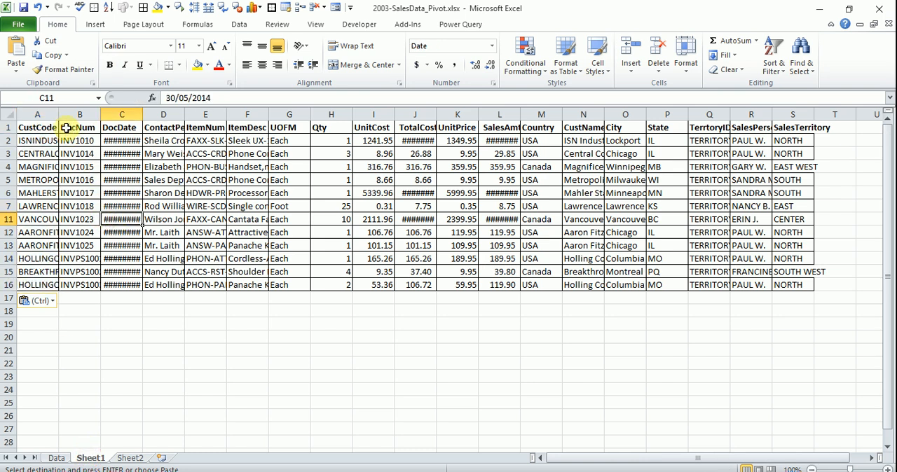
{"action": "left_click_drag", "start_coordinate": [101, 115], "coordinate": [201, 114]}
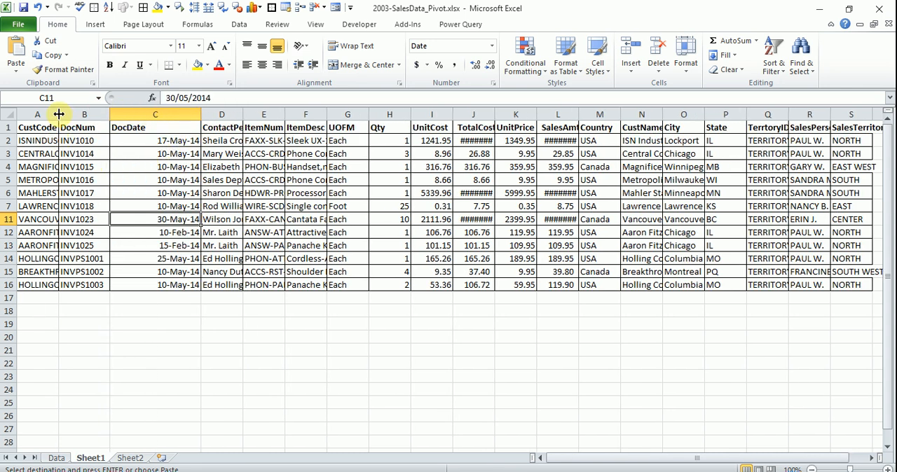
{"action": "left_click_drag", "start_coordinate": [58, 114], "coordinate": [70, 114]}
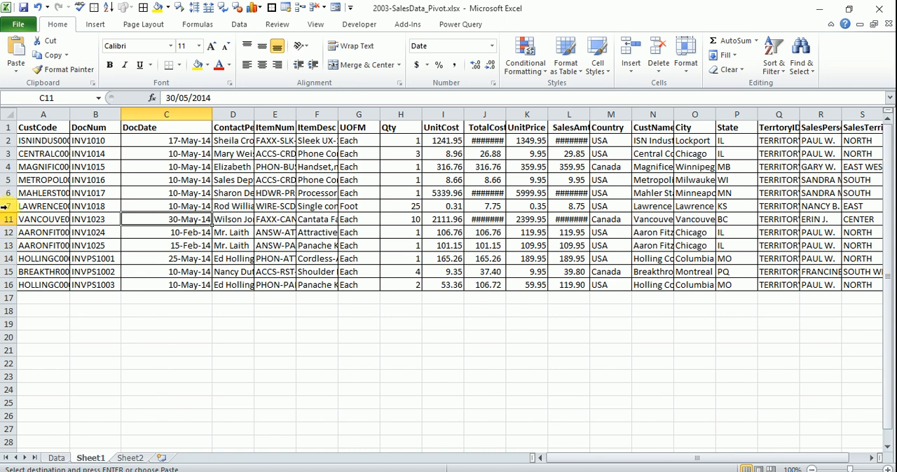
Step: Unhide rows 8–10 via rows 7 and 11, revealing the yellow orders were pasted too
{"action": "left_click_drag", "start_coordinate": [7, 206], "coordinate": [7, 219]}
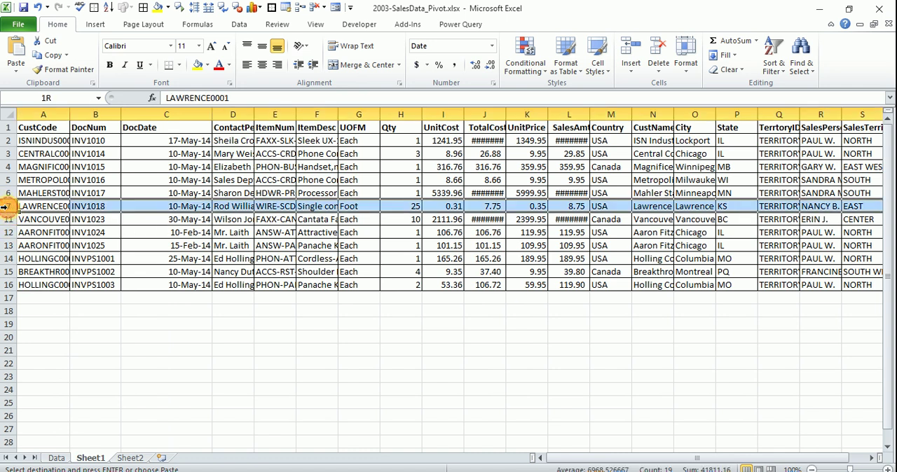
{"action": "right_click", "coordinate": [139, 210]}
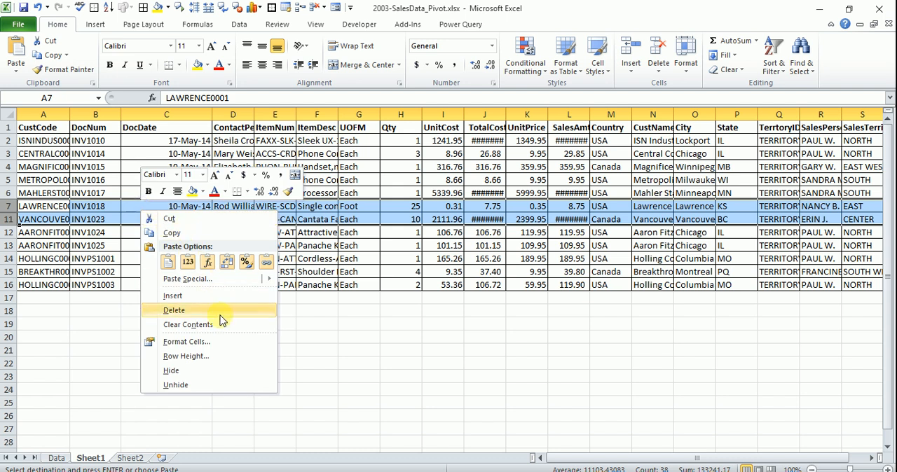
{"action": "left_click", "coordinate": [183, 386]}
{"action": "left_click", "coordinate": [233, 272]}
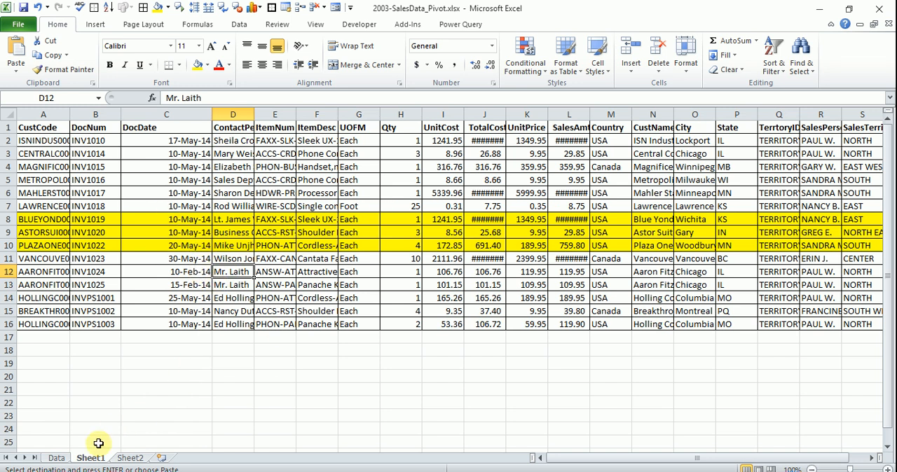
{"action": "left_click", "coordinate": [57, 459]}
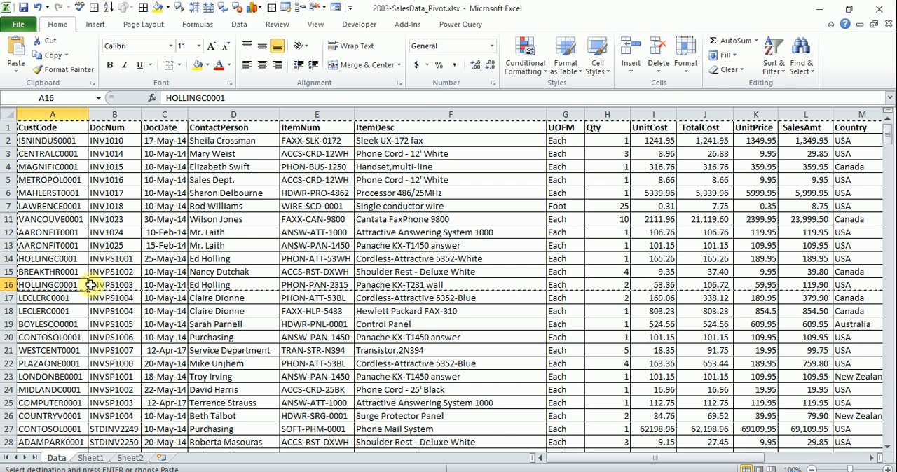
{"action": "left_click", "coordinate": [49, 246]}
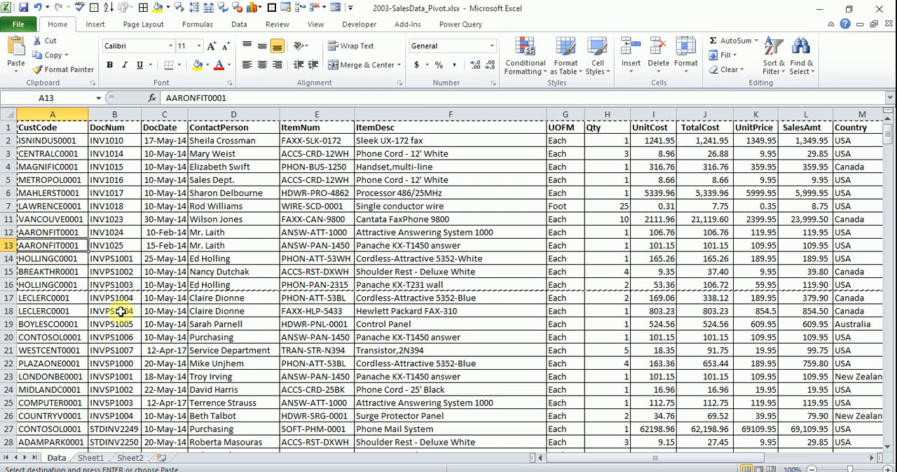
{"action": "left_click", "coordinate": [38, 206]}
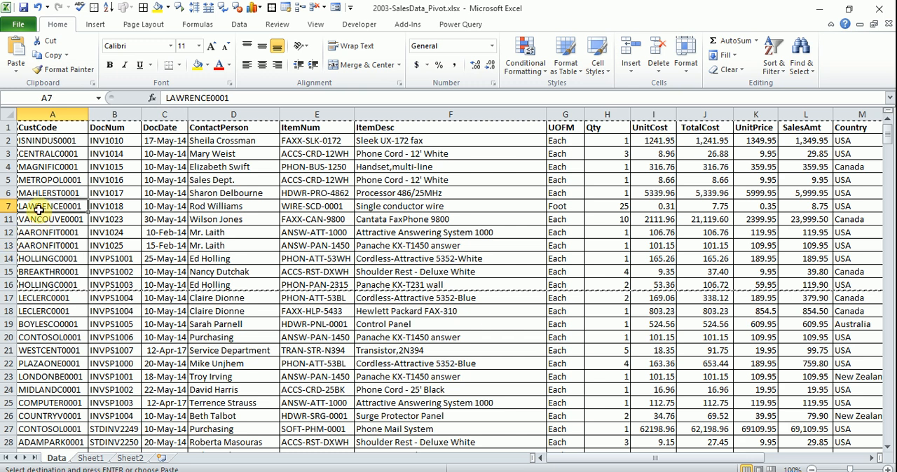
{"action": "key", "text": "Escape"}
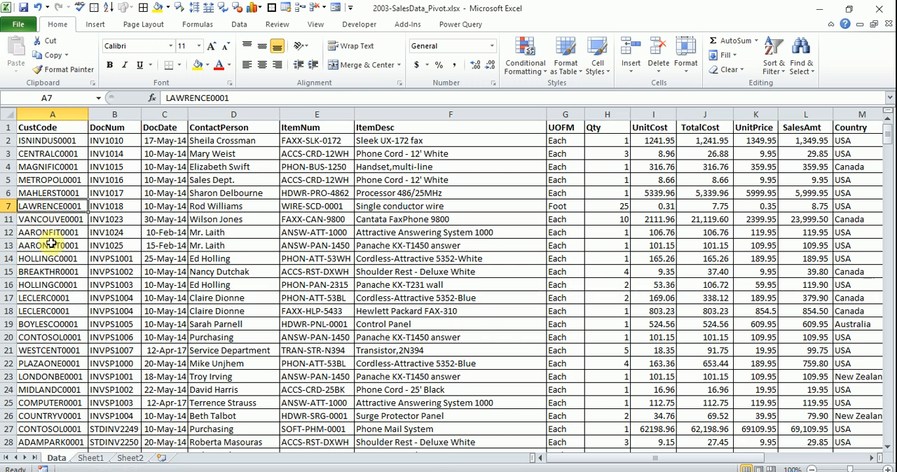
{"action": "left_click", "coordinate": [49, 245]}
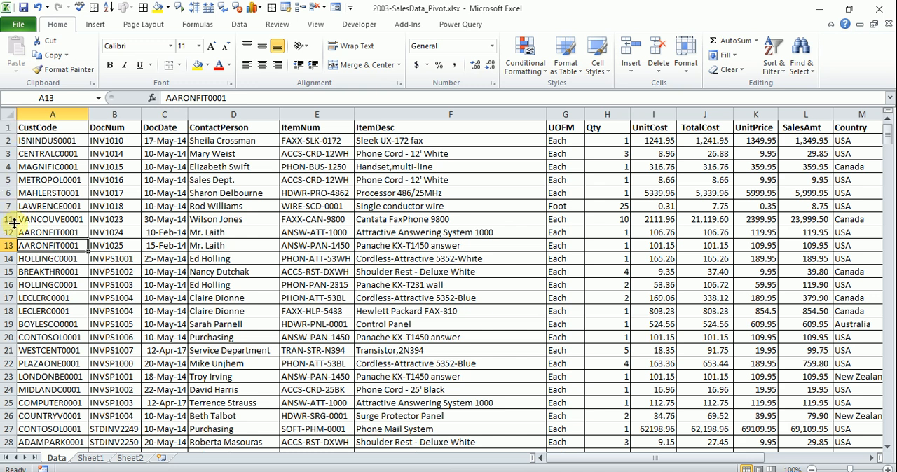
{"action": "left_click", "coordinate": [38, 286]}
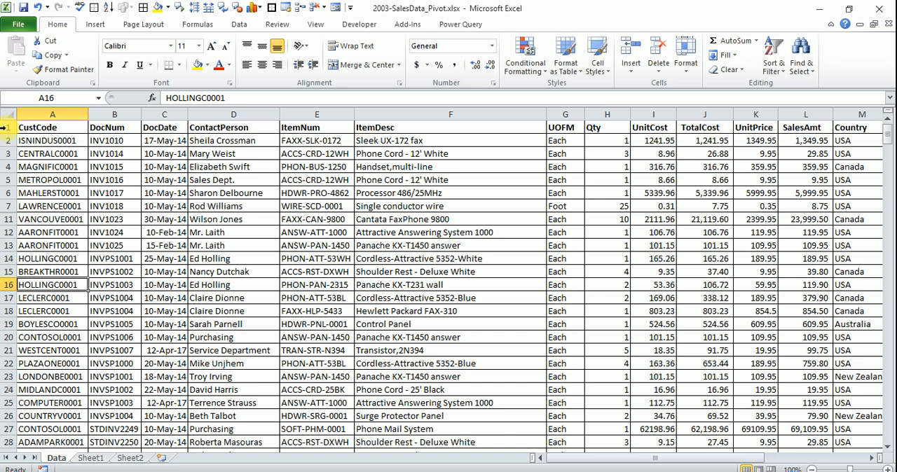
{"action": "left_click_drag", "start_coordinate": [5, 127], "coordinate": [7, 211]}
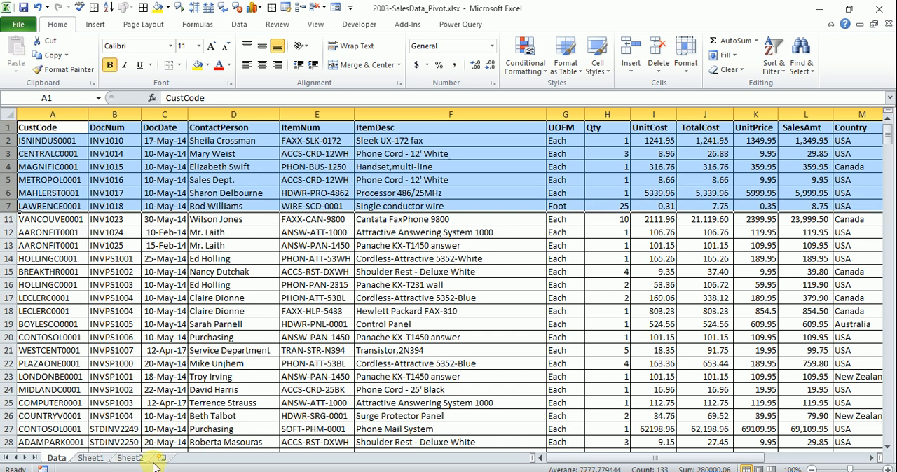
{"action": "left_click", "coordinate": [6, 219]}
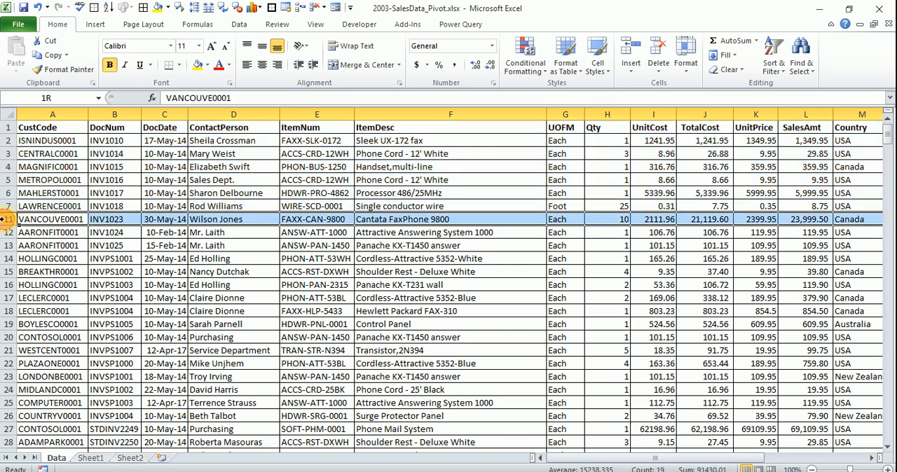
{"action": "left_click_drag", "start_coordinate": [6, 220], "coordinate": [7, 285]}
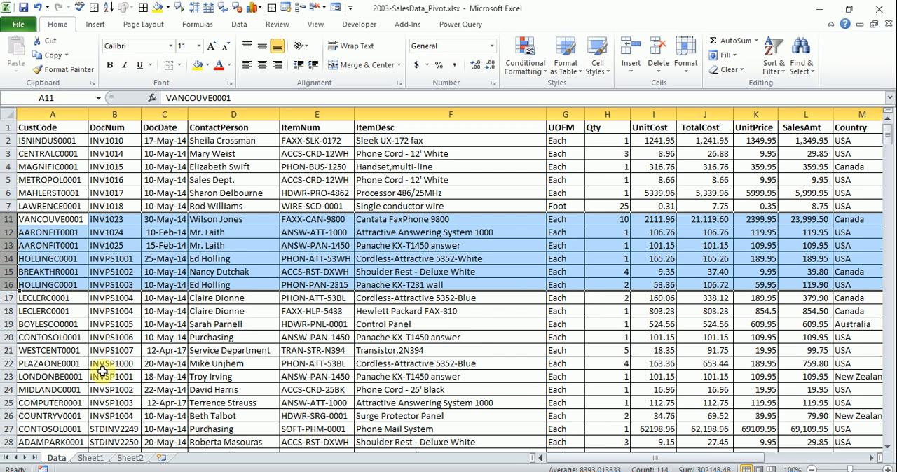
{"action": "left_click", "coordinate": [63, 311]}
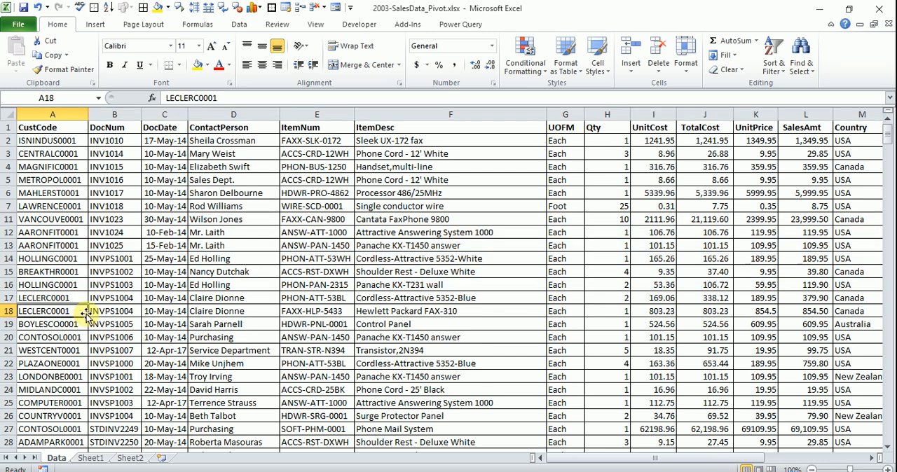
{"action": "left_click_drag", "start_coordinate": [8, 206], "coordinate": [9, 232]}
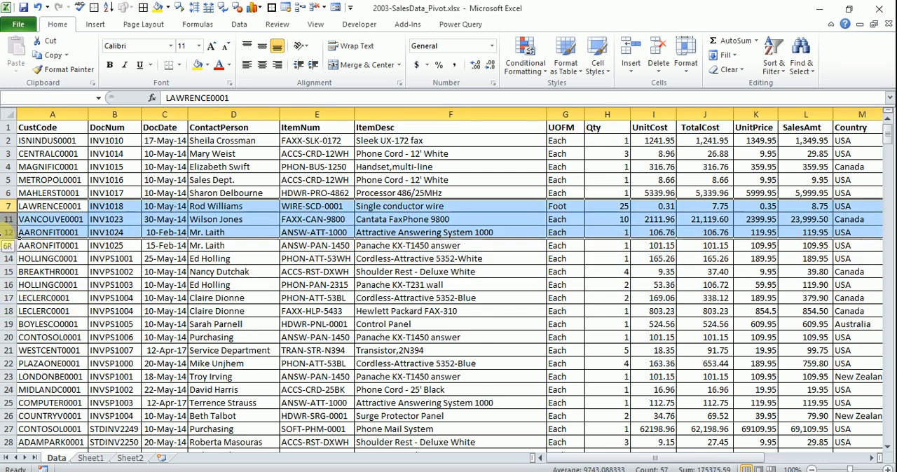
{"action": "left_click", "coordinate": [49, 284]}
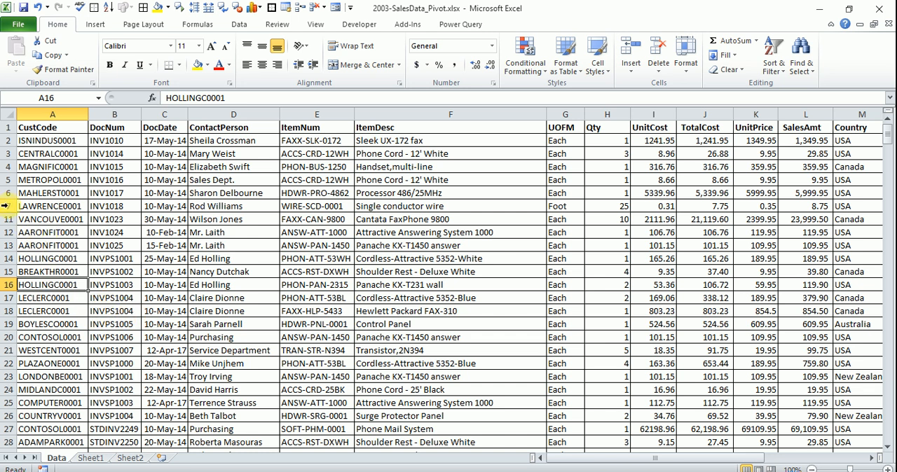
Step: Select rows 1–16 of the sales data and bring up the Go To dialog with Ctrl+G
{"action": "left_click_drag", "start_coordinate": [6, 206], "coordinate": [6, 127]}
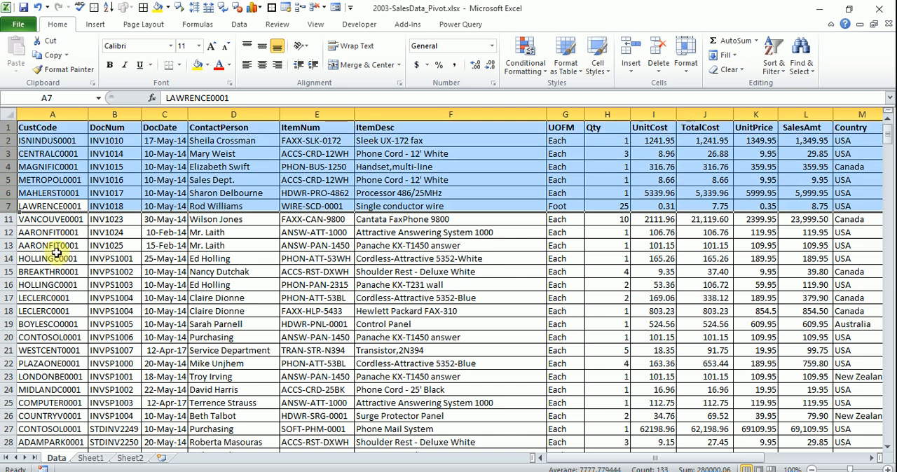
{"action": "left_click", "coordinate": [53, 259]}
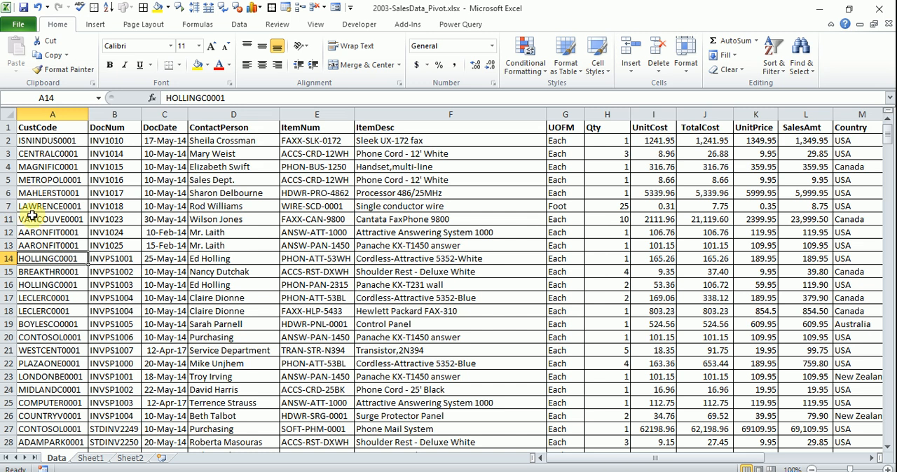
{"action": "left_click_drag", "start_coordinate": [6, 126], "coordinate": [8, 286]}
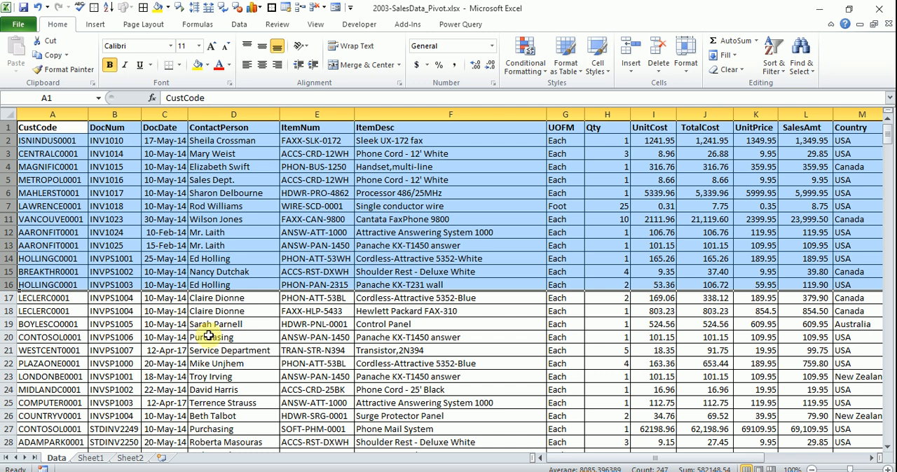
{"action": "key", "text": "ctrl+g"}
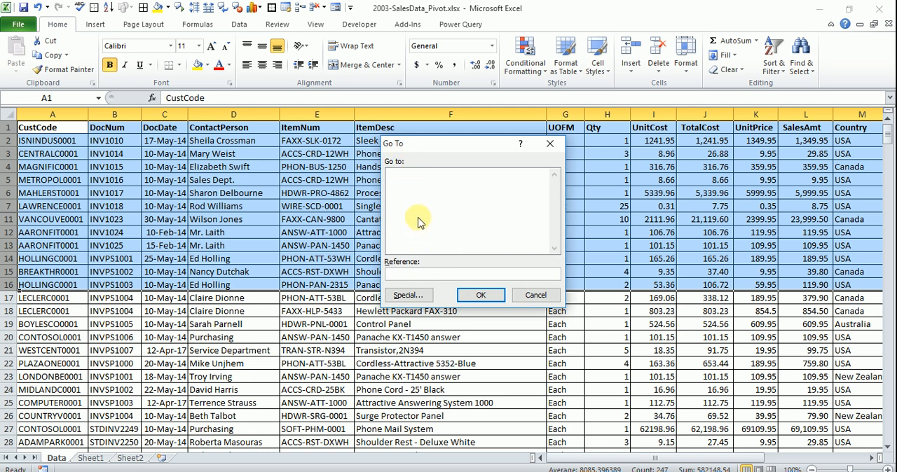
Step: Use Go To Special to reduce the selection to visible cells only
{"action": "left_click", "coordinate": [410, 297]}
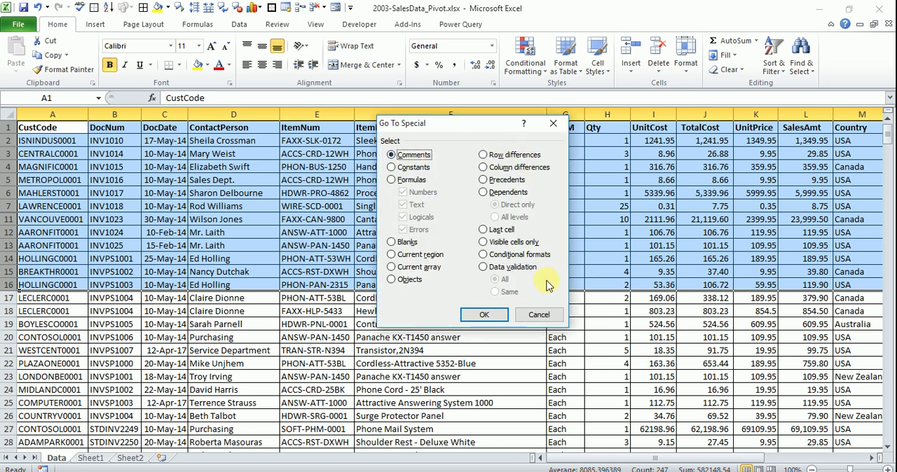
{"action": "left_click", "coordinate": [493, 243]}
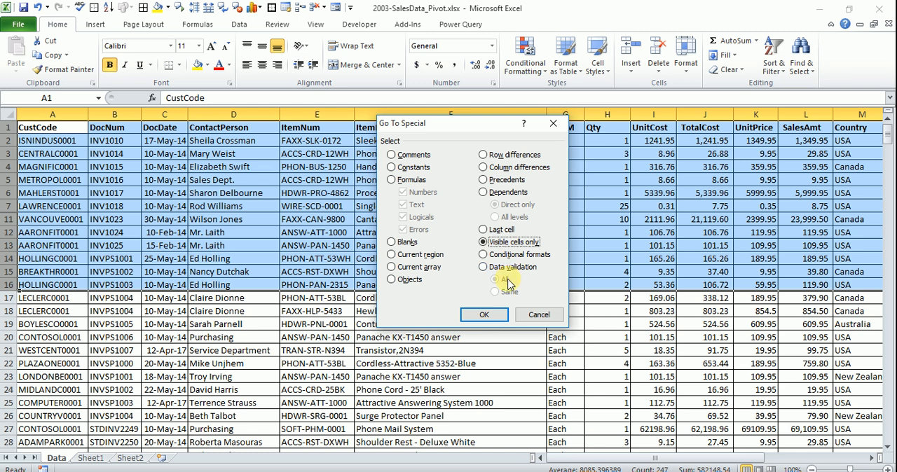
{"action": "left_click", "coordinate": [491, 316]}
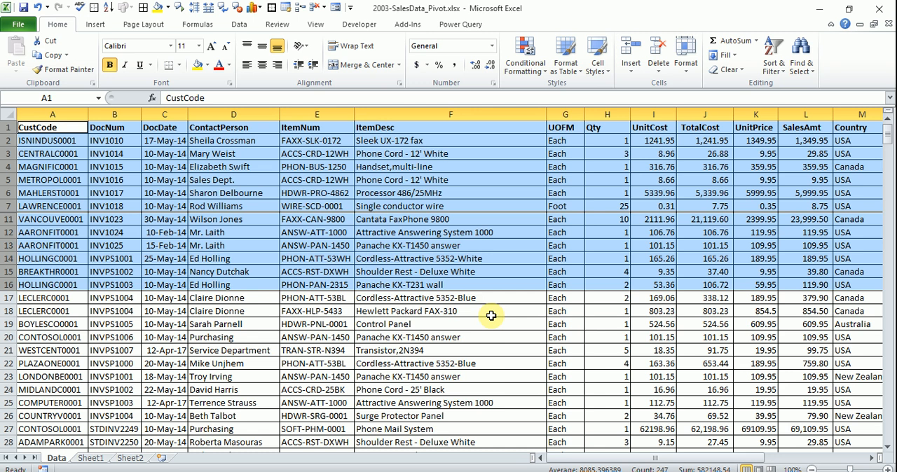
Step: Copy the visible-cells selection of rows 1–16 with Ctrl+C
{"action": "key", "text": "ctrl+c"}
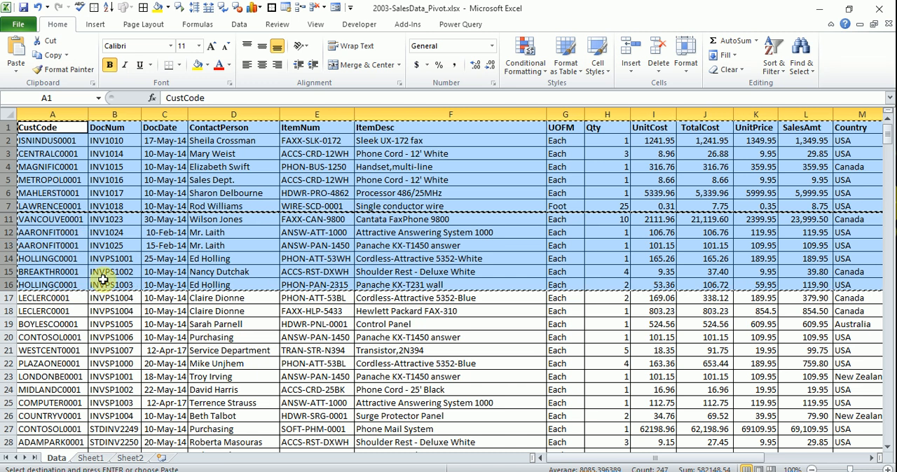
Step: Paste the visible sales rows into Sheet2 and widen column C so dates show
{"action": "left_click", "coordinate": [131, 459]}
{"action": "key", "text": "ctrl+v"}
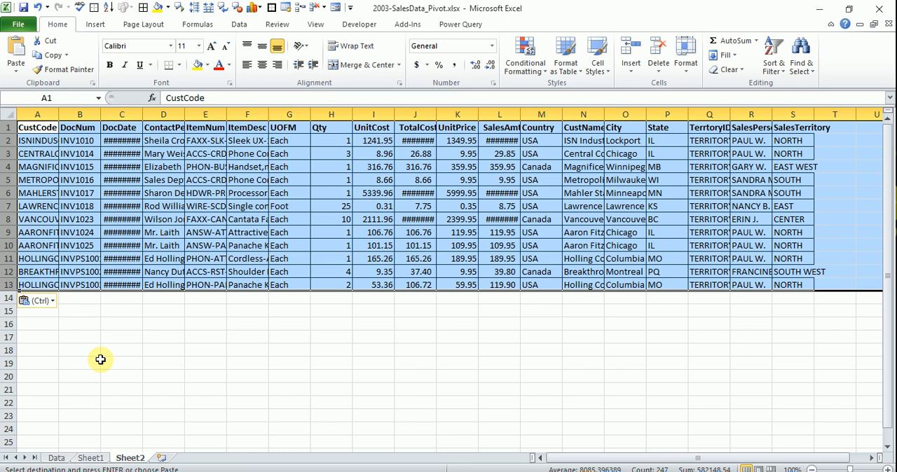
{"action": "left_click", "coordinate": [60, 223]}
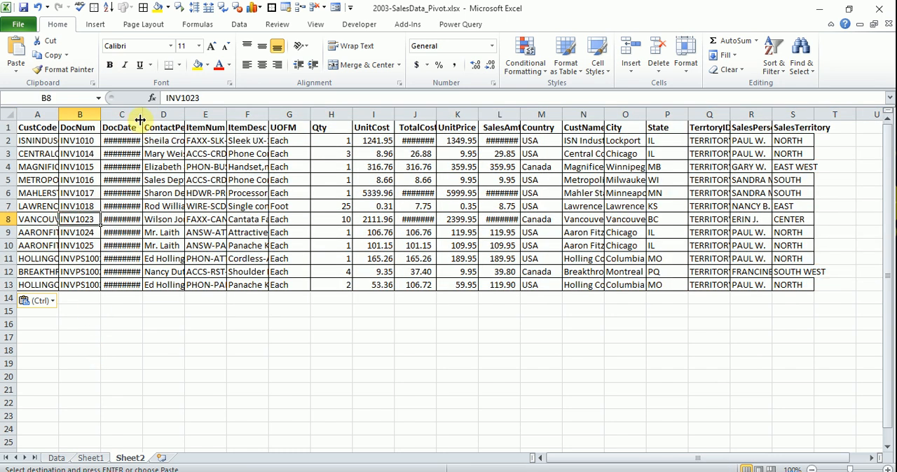
{"action": "left_click_drag", "start_coordinate": [142, 114], "coordinate": [169, 117]}
Step: Compare with the Data sheet, then widen Sheet2's column A so customer codes fit
{"action": "left_click", "coordinate": [57, 457]}
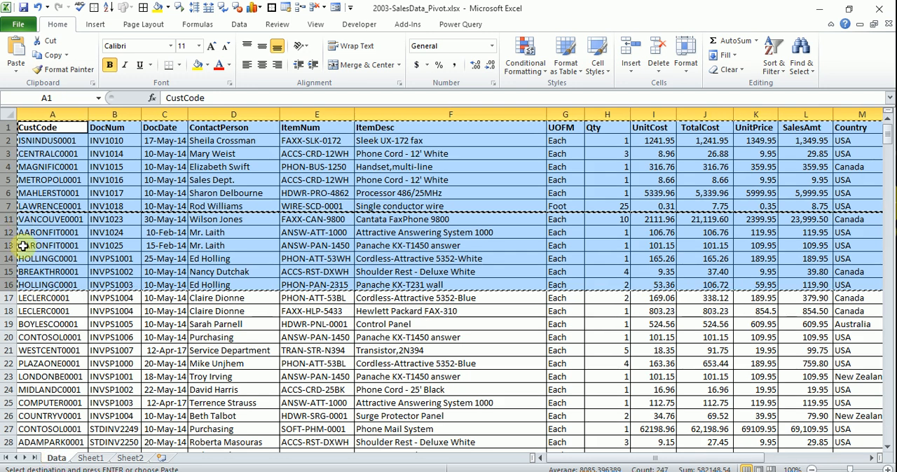
{"action": "left_click", "coordinate": [130, 458]}
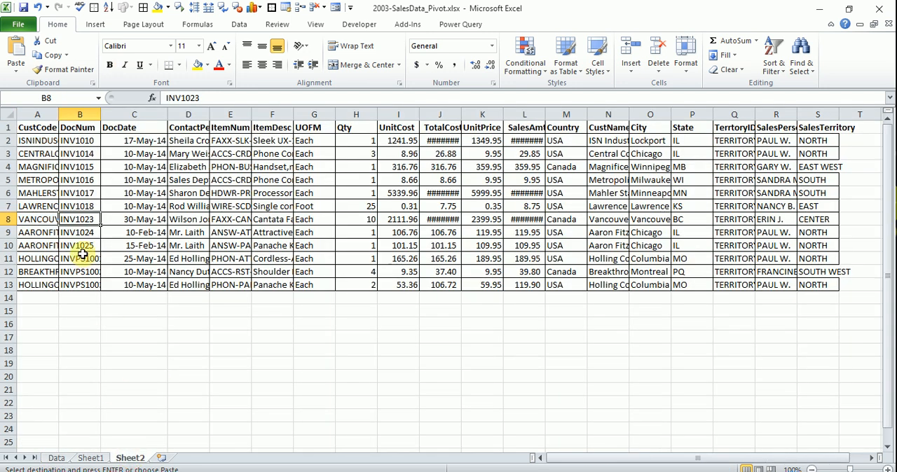
{"action": "left_click", "coordinate": [40, 206]}
{"action": "left_click_drag", "start_coordinate": [58, 114], "coordinate": [96, 114]}
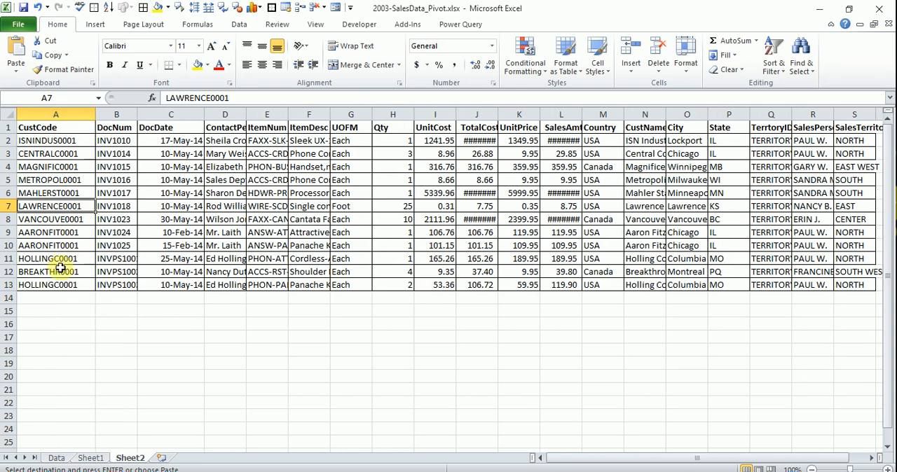
{"action": "left_click", "coordinate": [58, 284]}
{"action": "left_click_drag", "start_coordinate": [58, 285], "coordinate": [58, 272]}
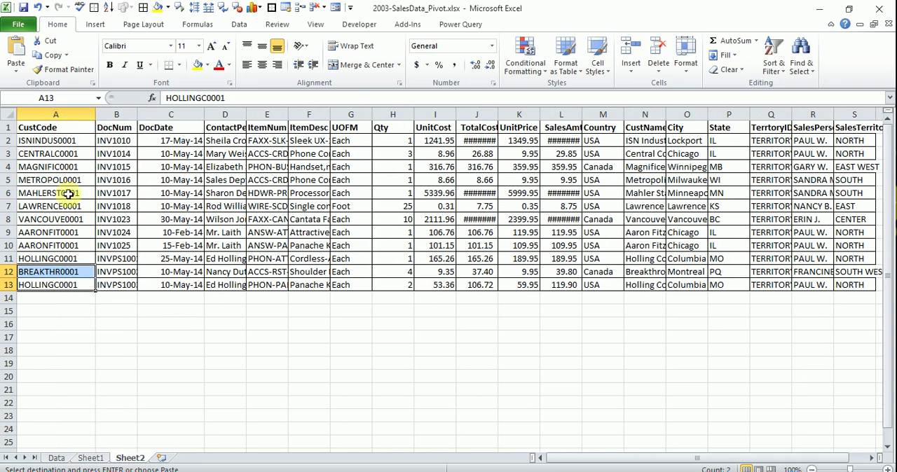
{"action": "left_click", "coordinate": [91, 457]}
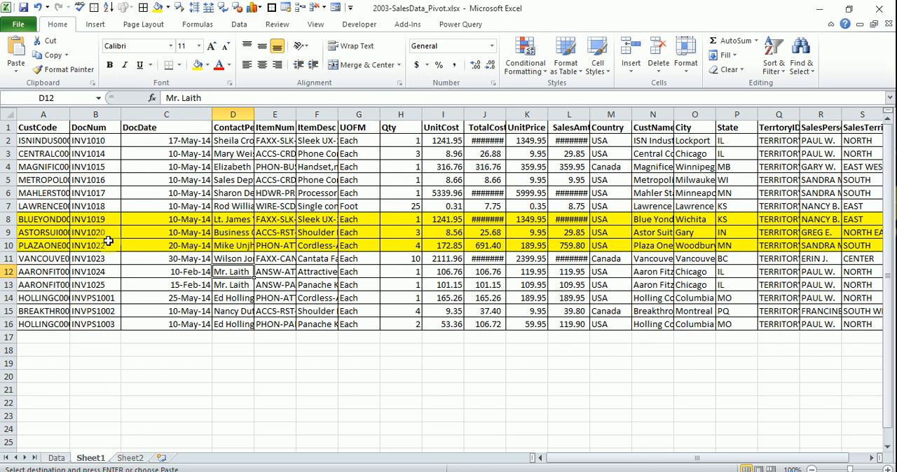
{"action": "left_click", "coordinate": [132, 458]}
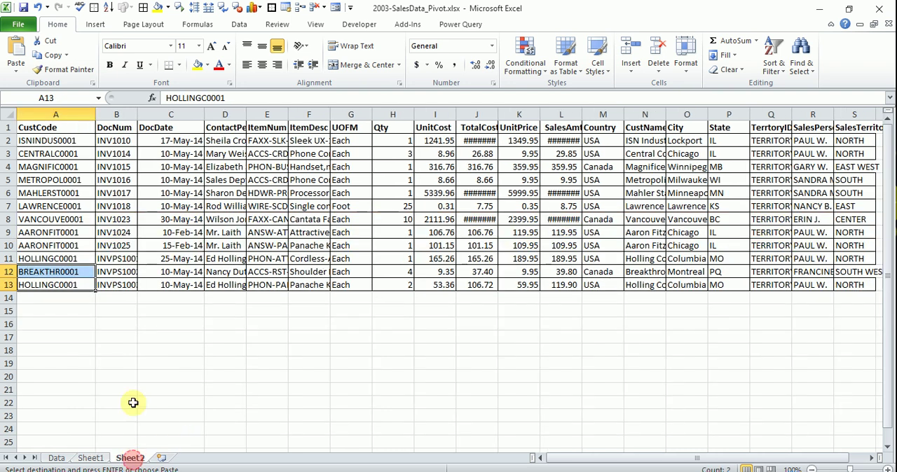
{"action": "left_click", "coordinate": [119, 232]}
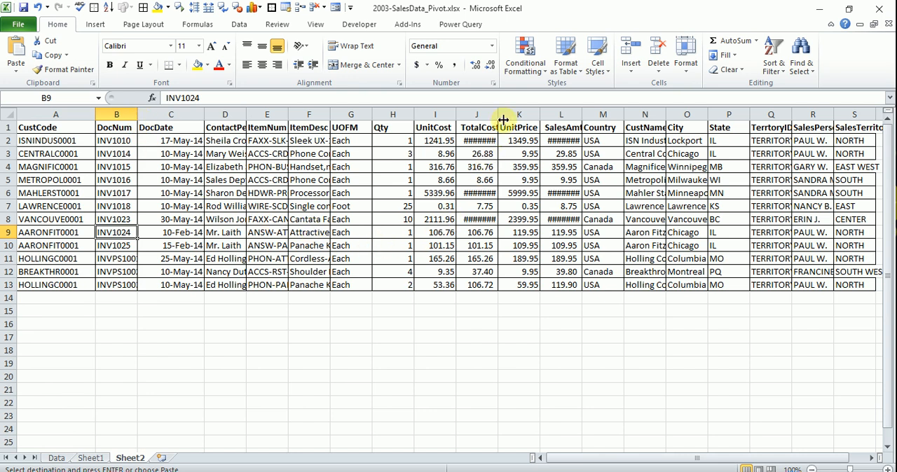
Step: Widen column J so TotalCost amounts like 21,119.60 display fully
{"action": "left_click_drag", "start_coordinate": [498, 114], "coordinate": [511, 114]}
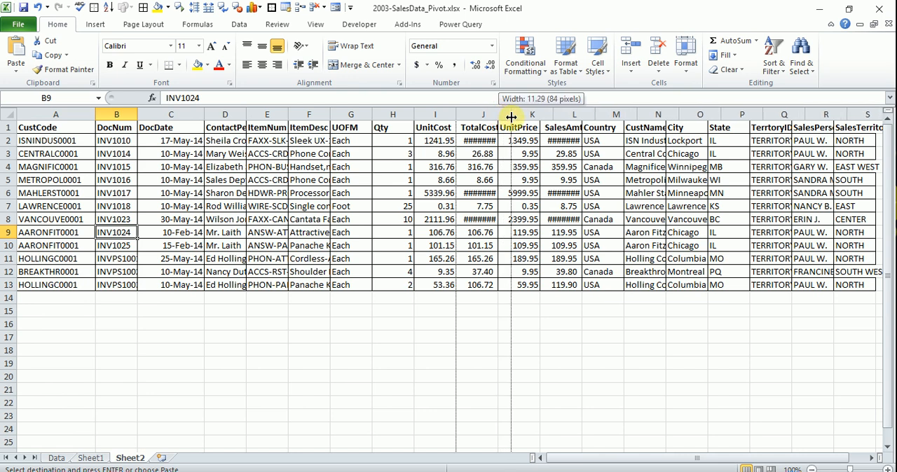
{"action": "left_click", "coordinate": [435, 193]}
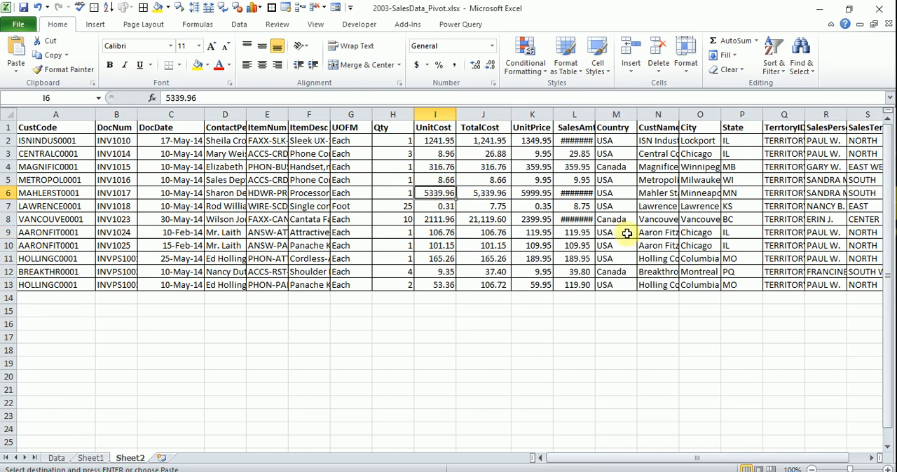